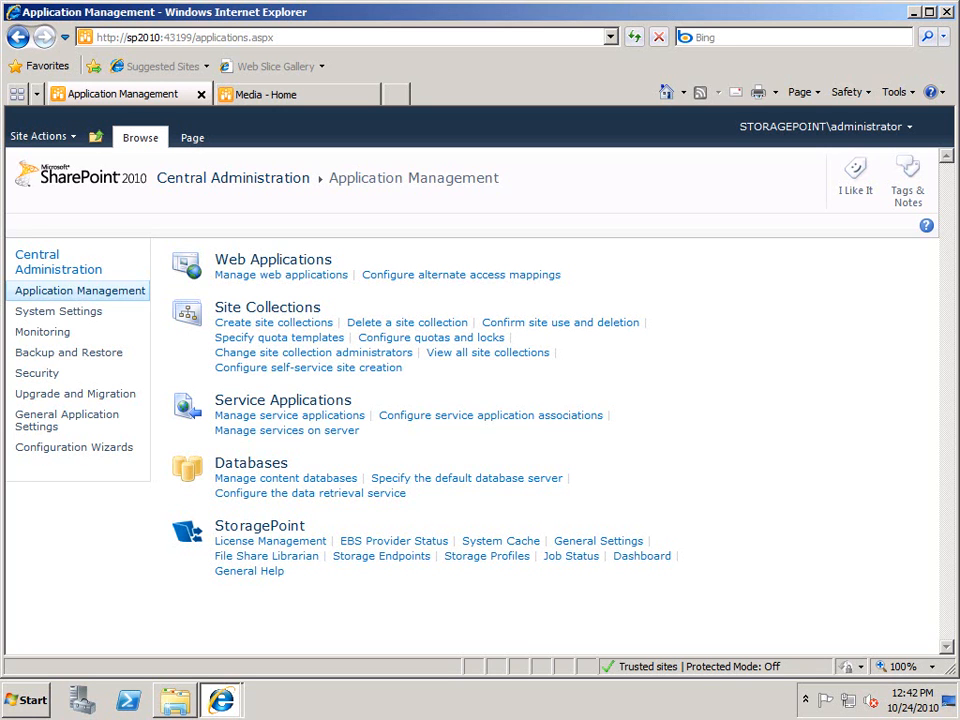
- Browse the image files in the C:\Screens\Captures folder and return to the Application Management page
click(178, 703)
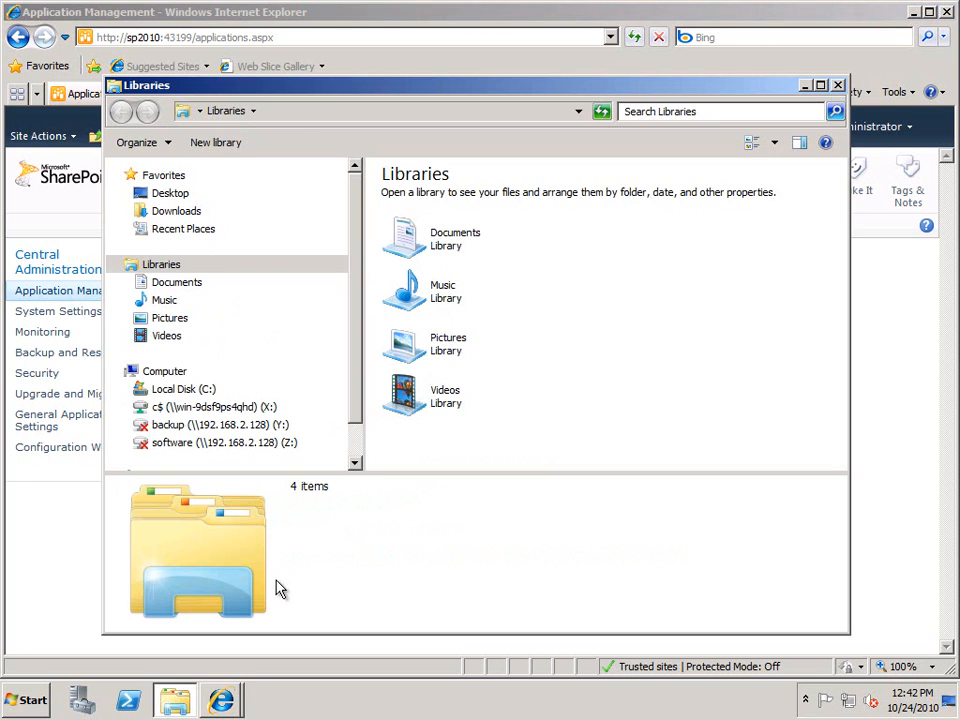
click(185, 390)
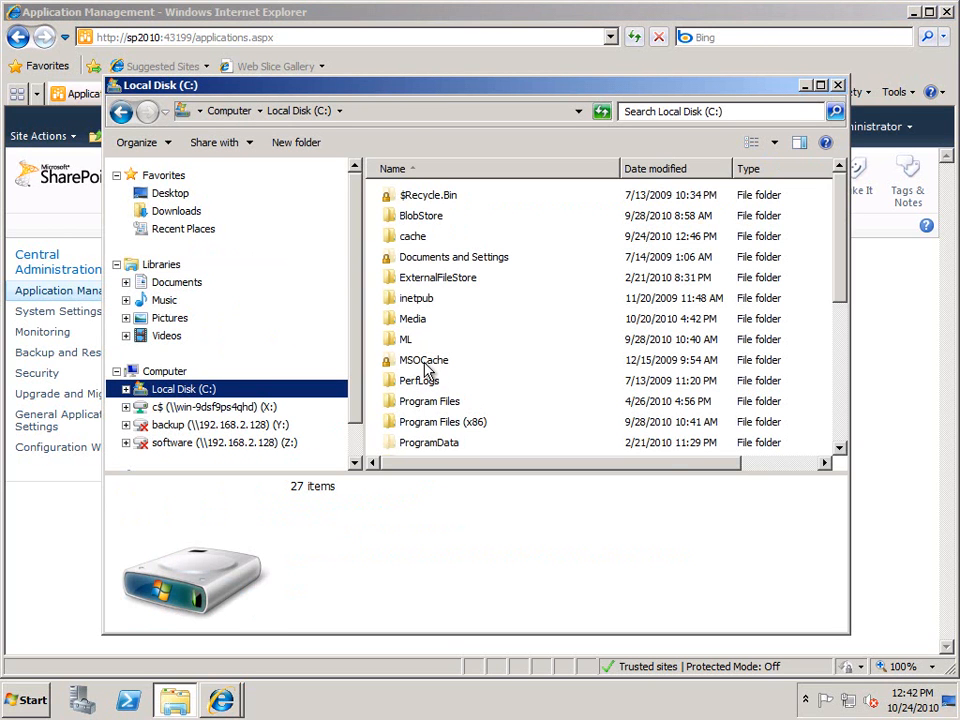
click(839, 448)
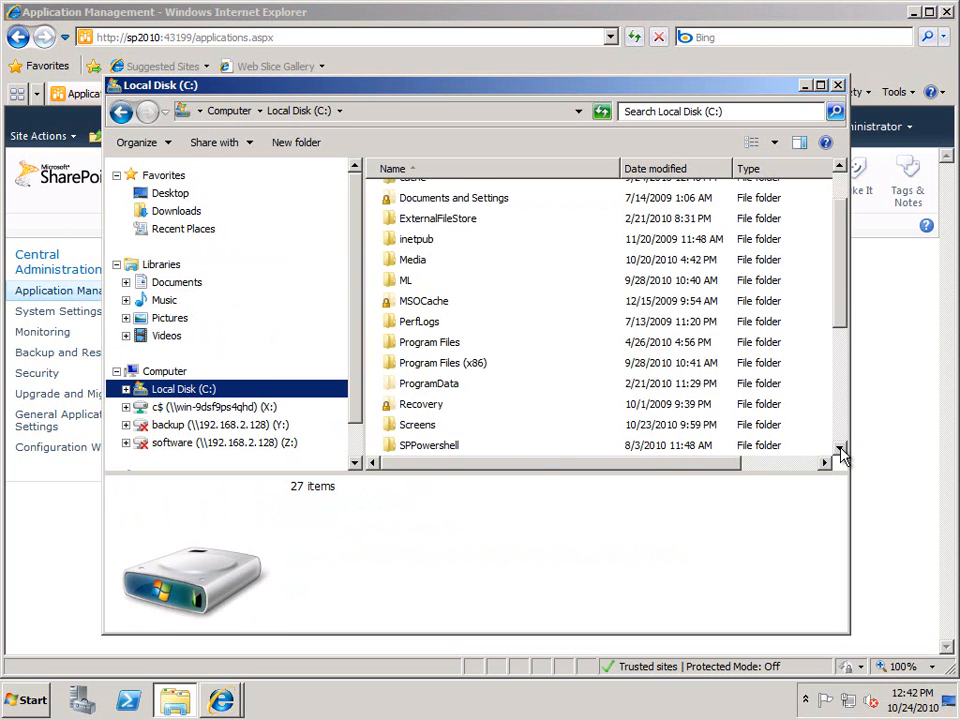
click(428, 405)
double_click(428, 405)
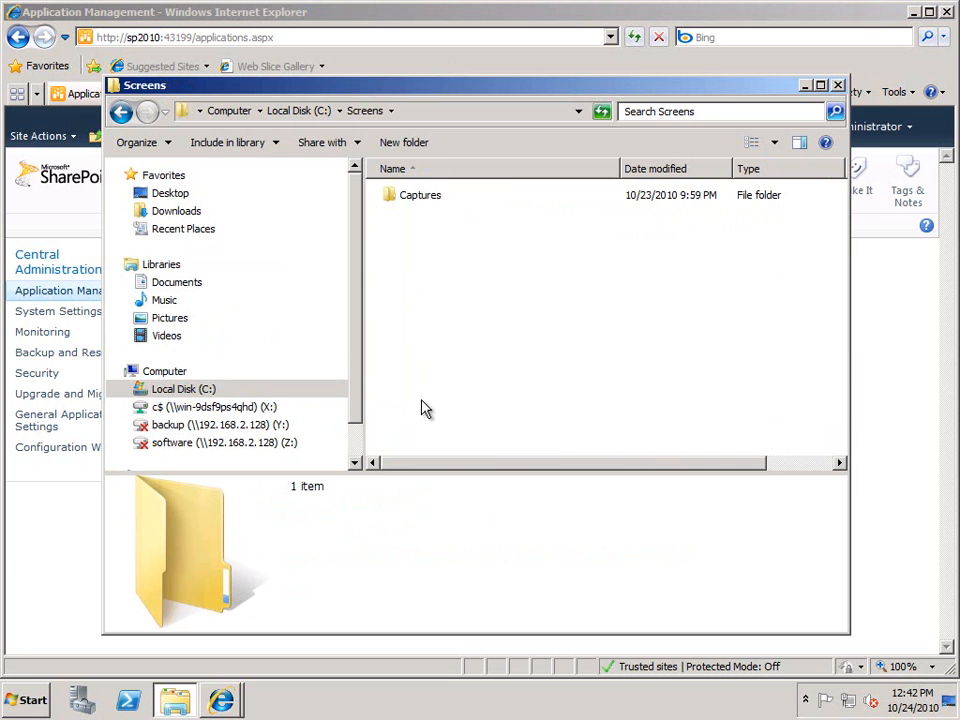
double_click(420, 197)
scroll(557, 334, down, 20)
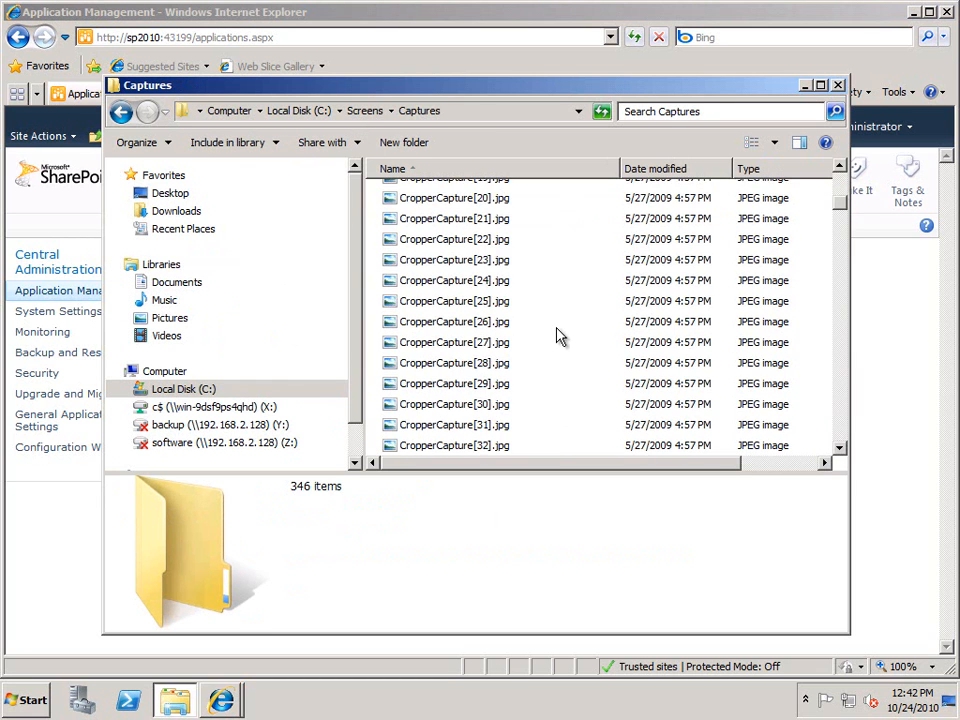
scroll(560, 331, down, 20)
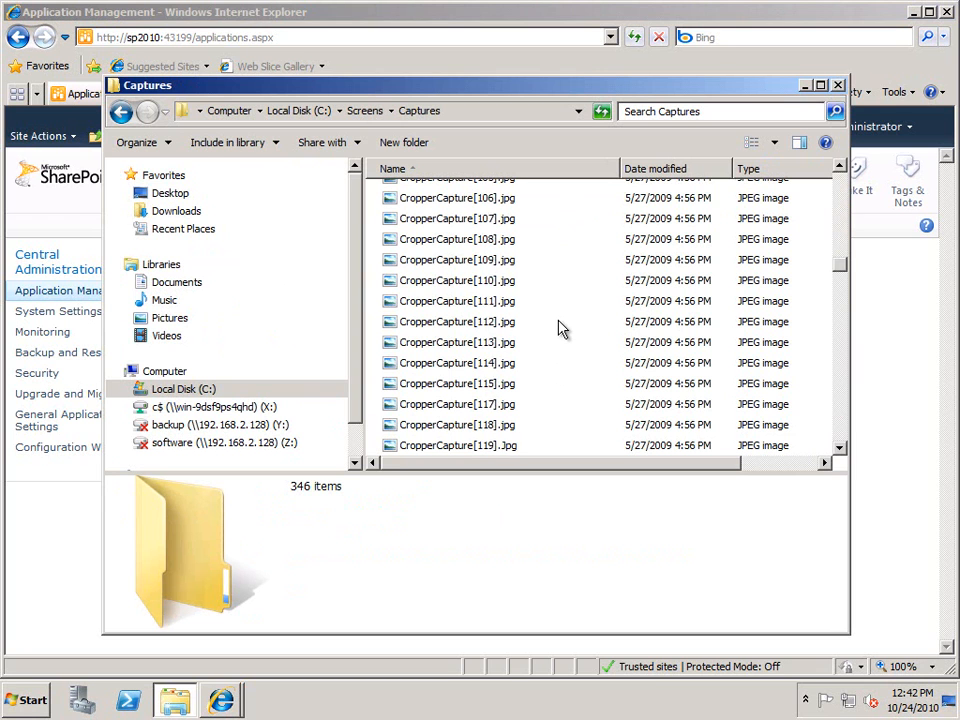
scroll(560, 328, down, 20)
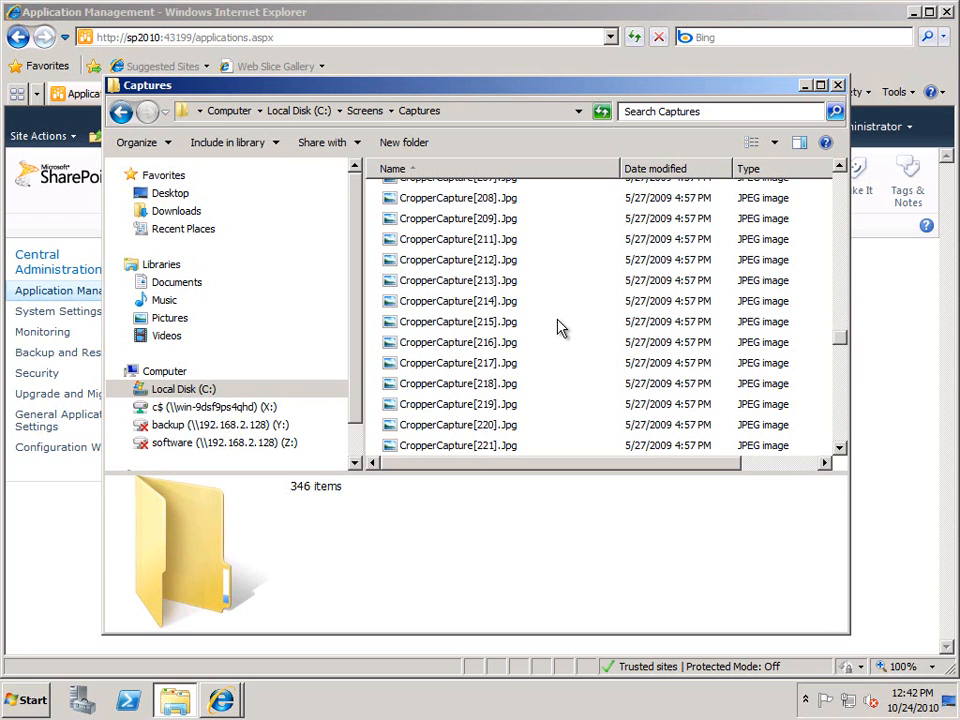
scroll(560, 328, down, 3)
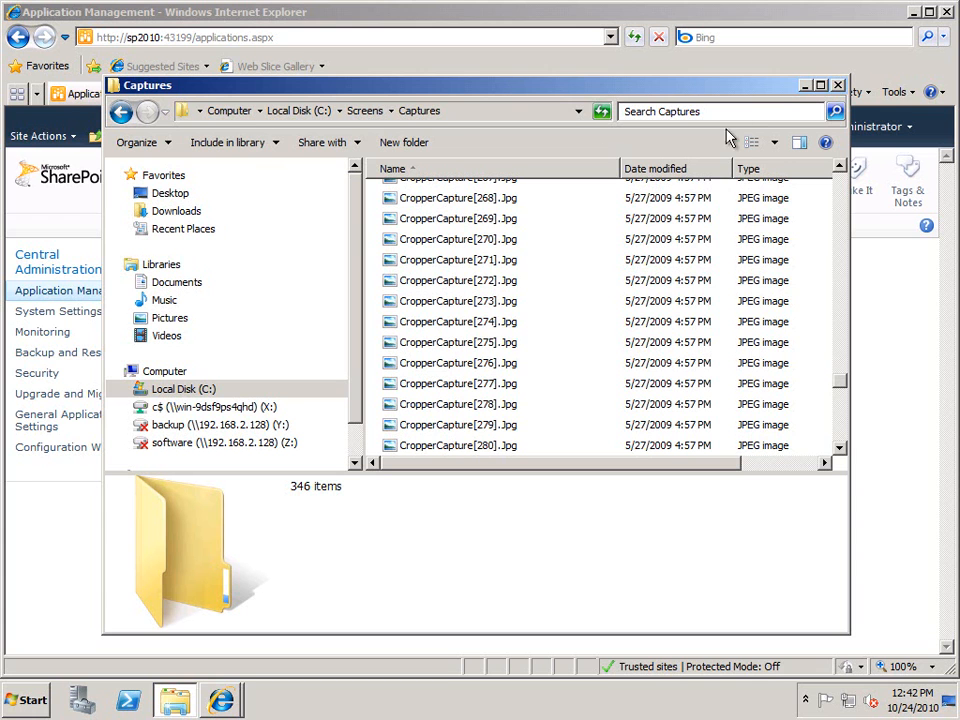
click(806, 87)
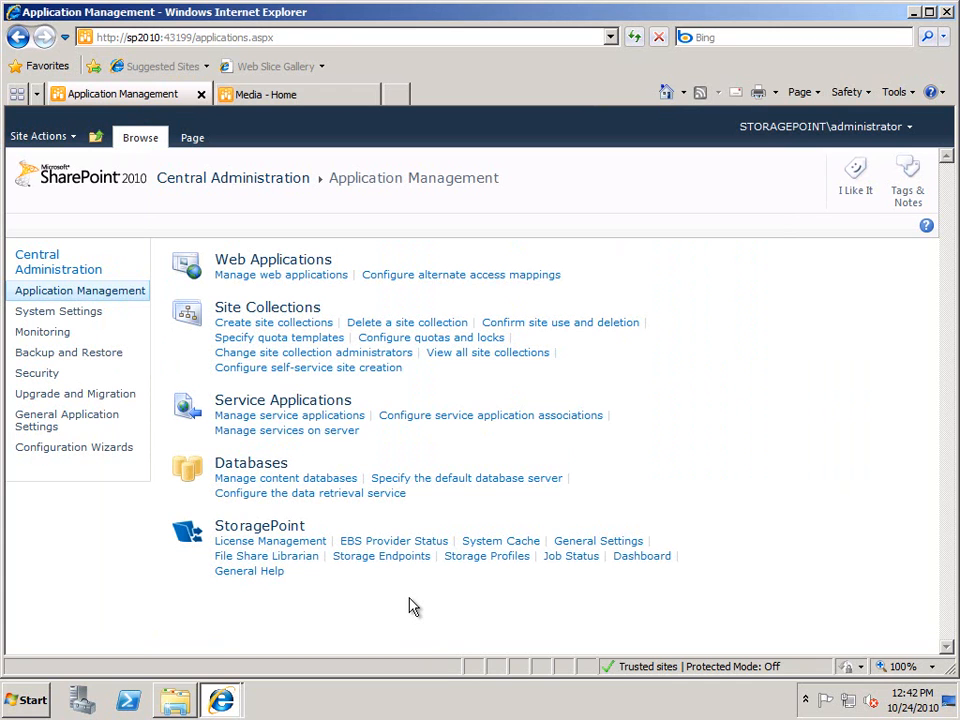
- Create a new StoragePoint File Share Librarian configuration and name it ScreenShots
click(300, 556)
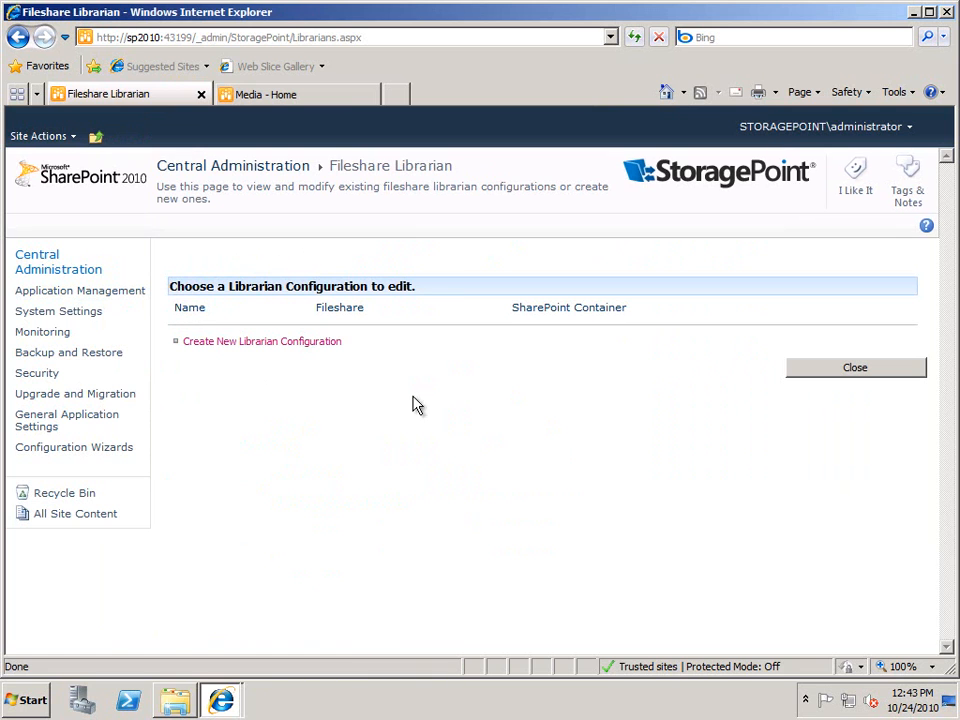
click(272, 342)
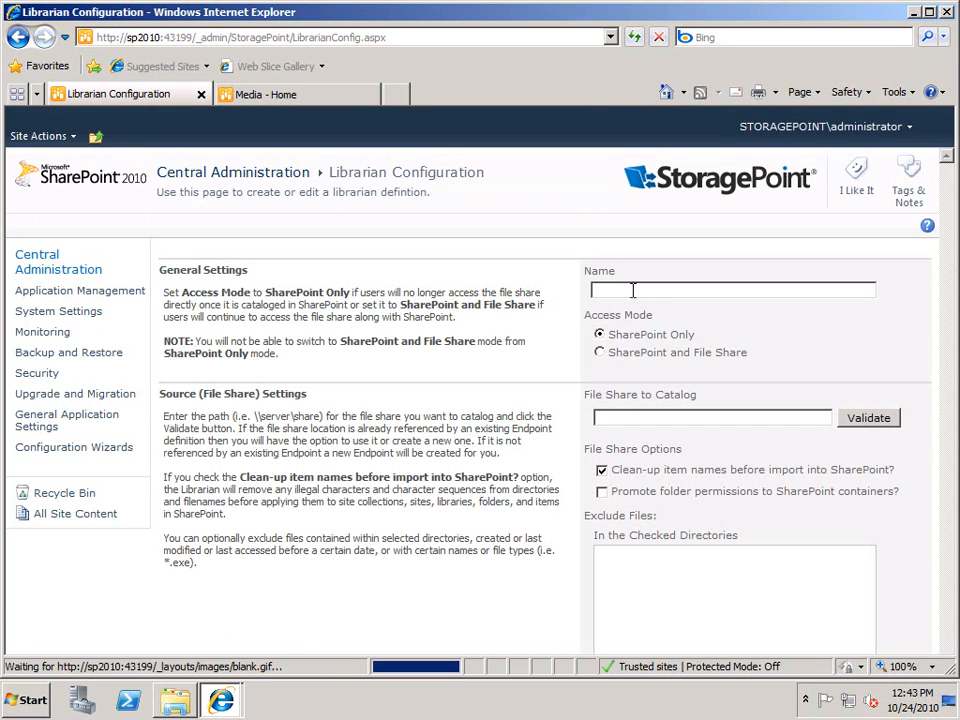
text(Sc)
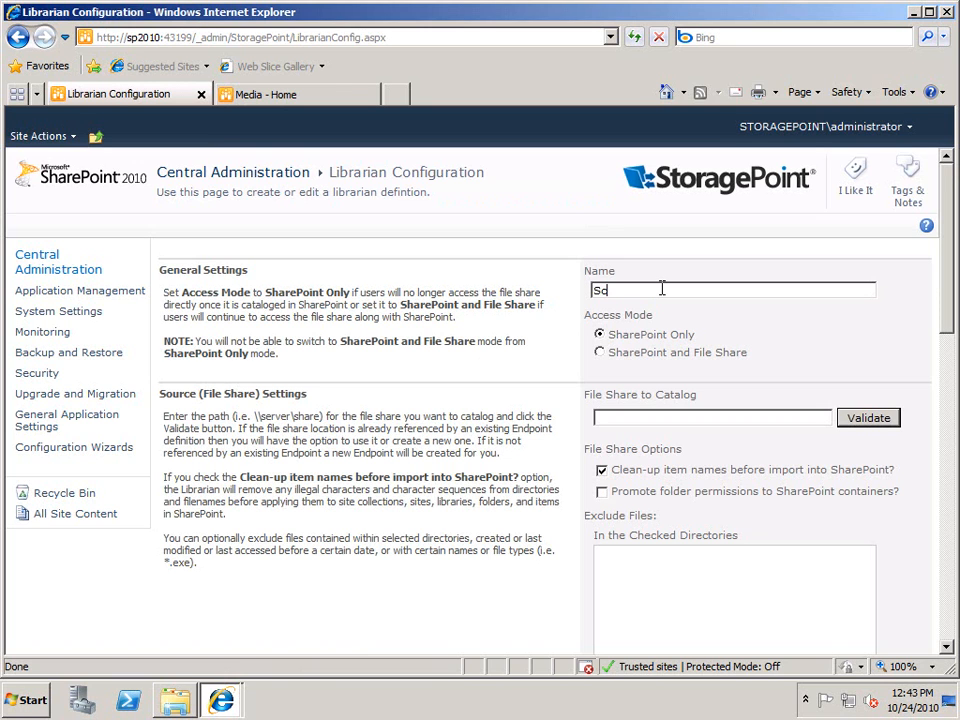
text(reenShots)
- Set the file share to catalog to c:\Screens and validate the path
click(726, 419)
text(c:\)
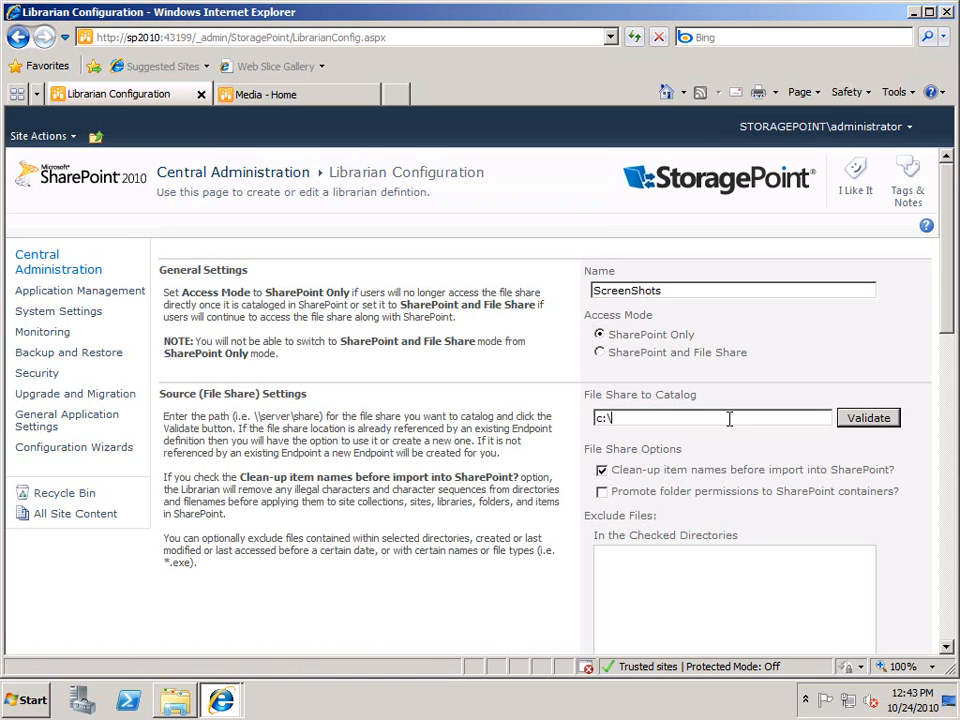
text(Screens)
click(870, 418)
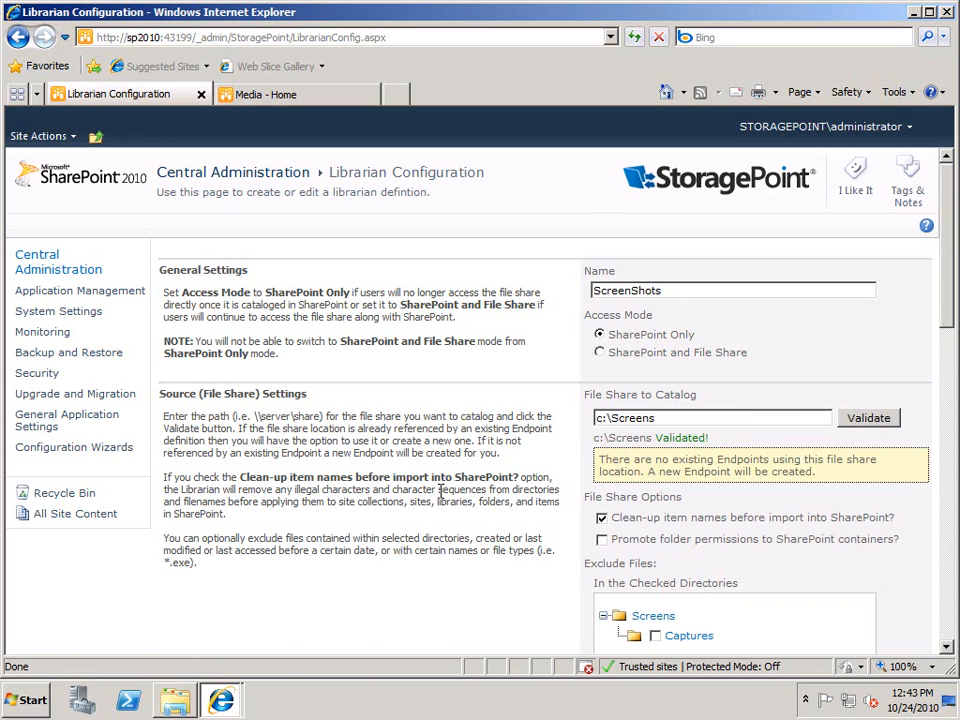
- Set the SharePoint destination container to Media (Root Web) in the Media content database of the SharePoint - 80 web application
scroll(605, 549, down, 1)
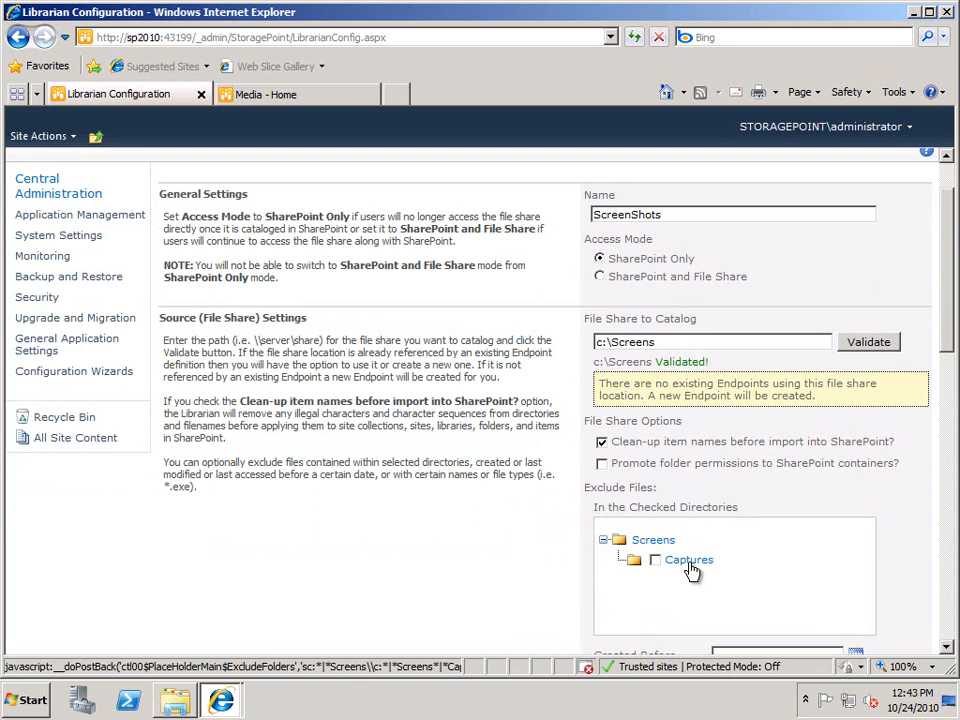
scroll(397, 544, down, 2)
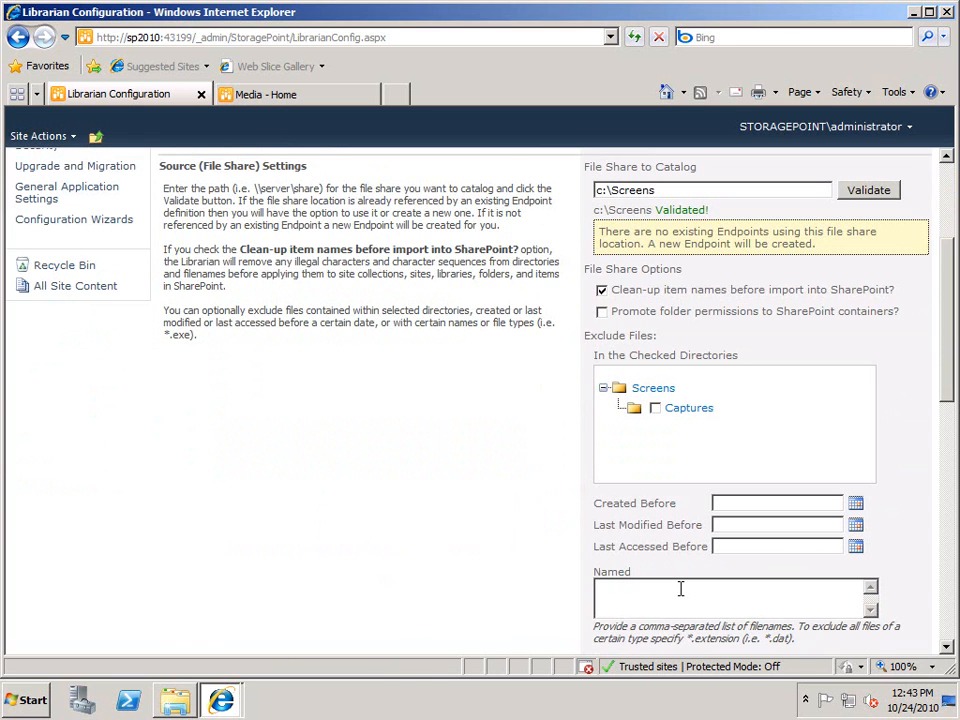
scroll(680, 595, down, 1)
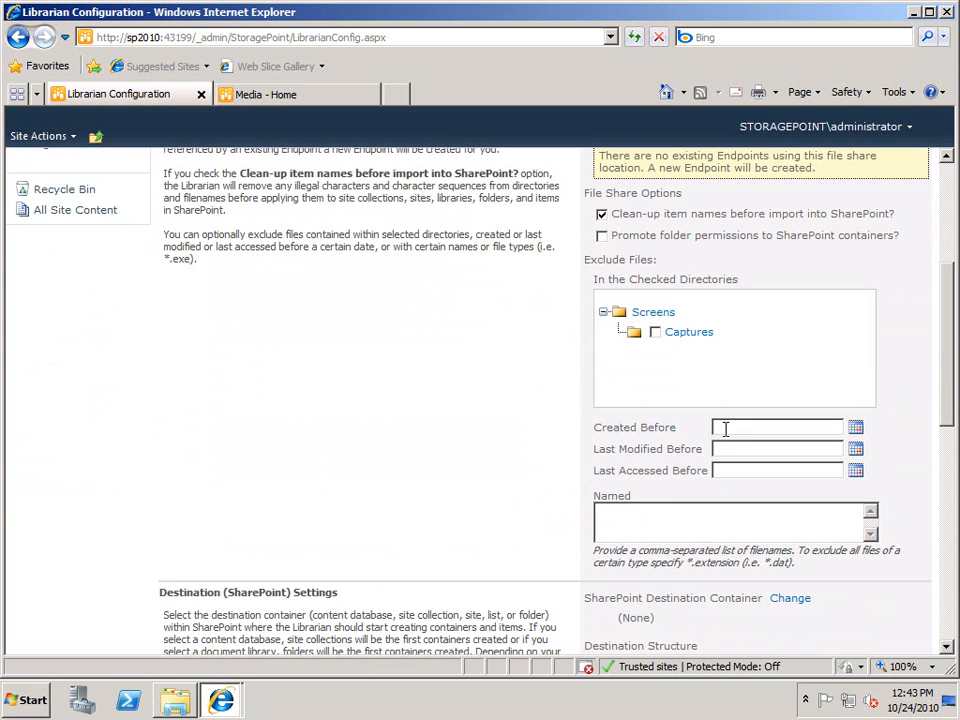
scroll(727, 446, down, 4)
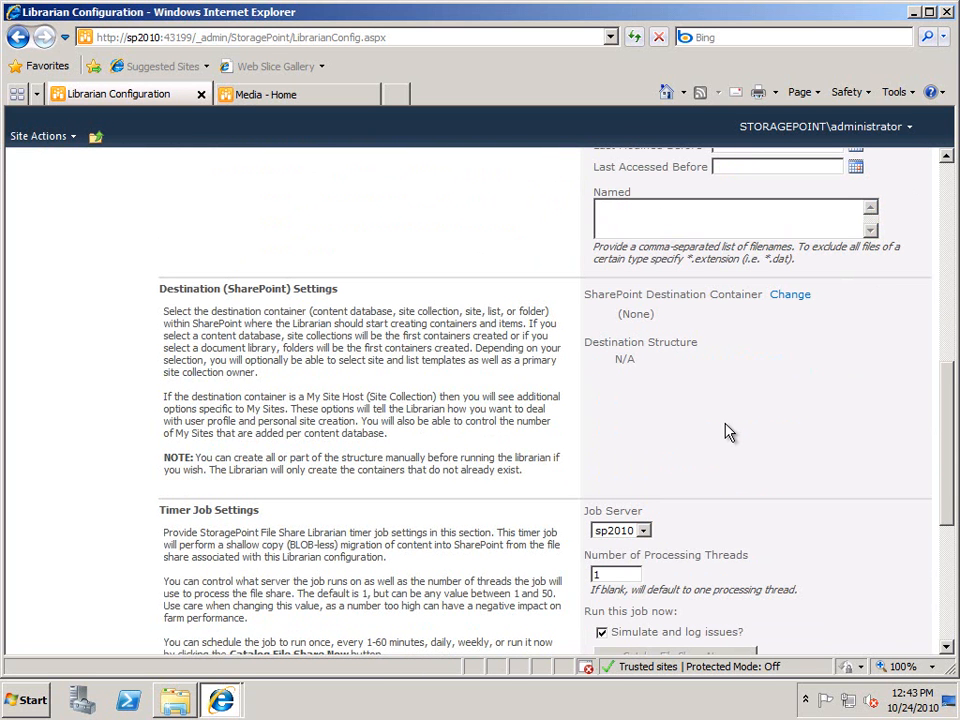
click(795, 296)
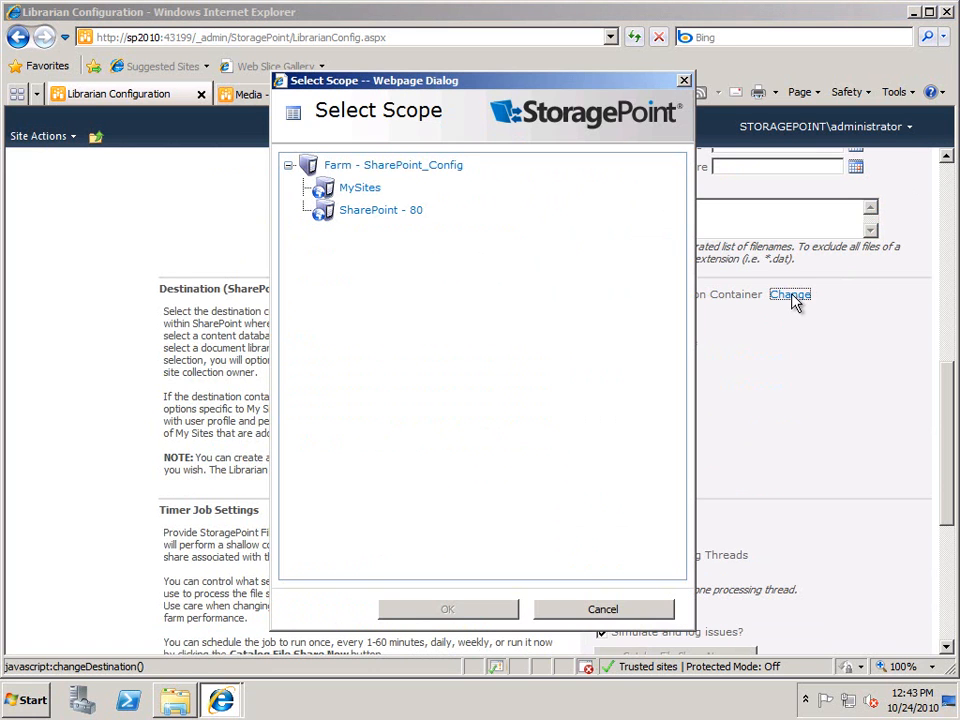
click(374, 213)
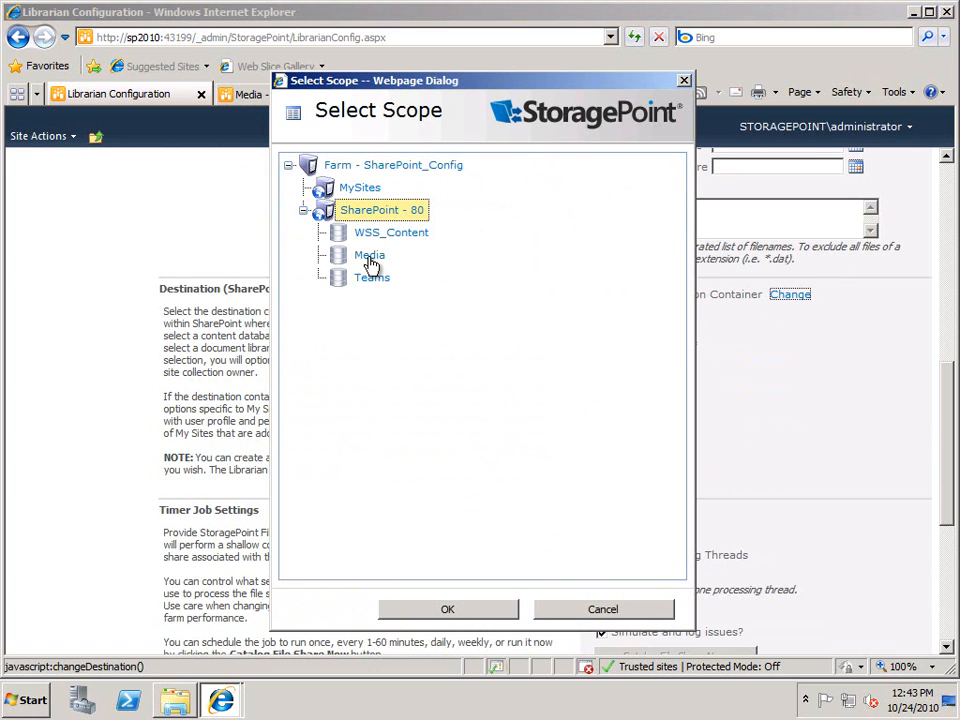
click(369, 255)
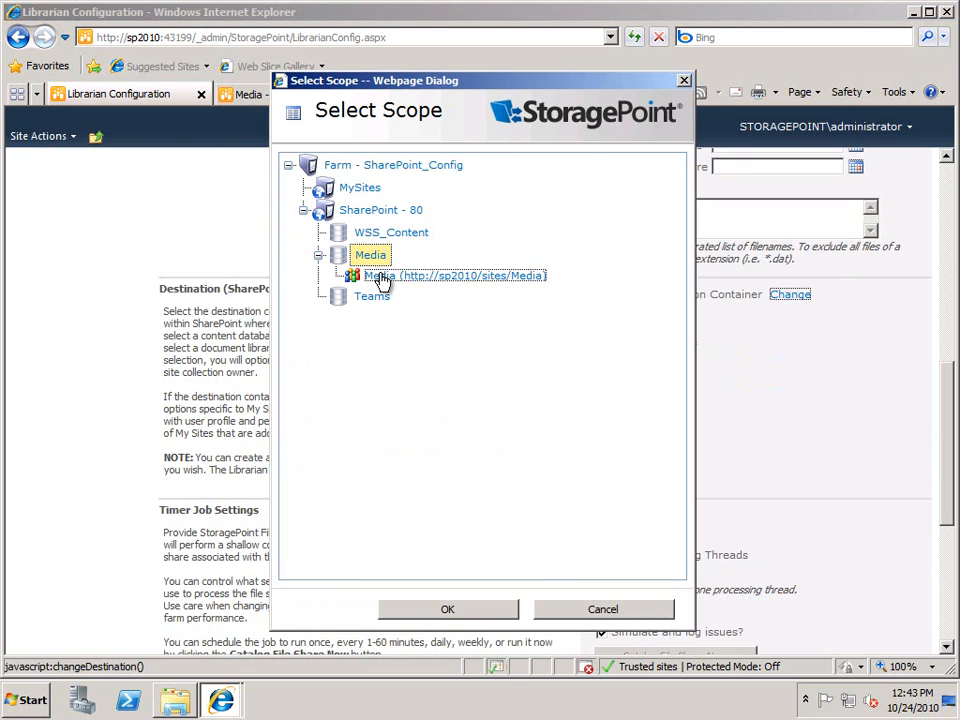
click(382, 276)
click(402, 296)
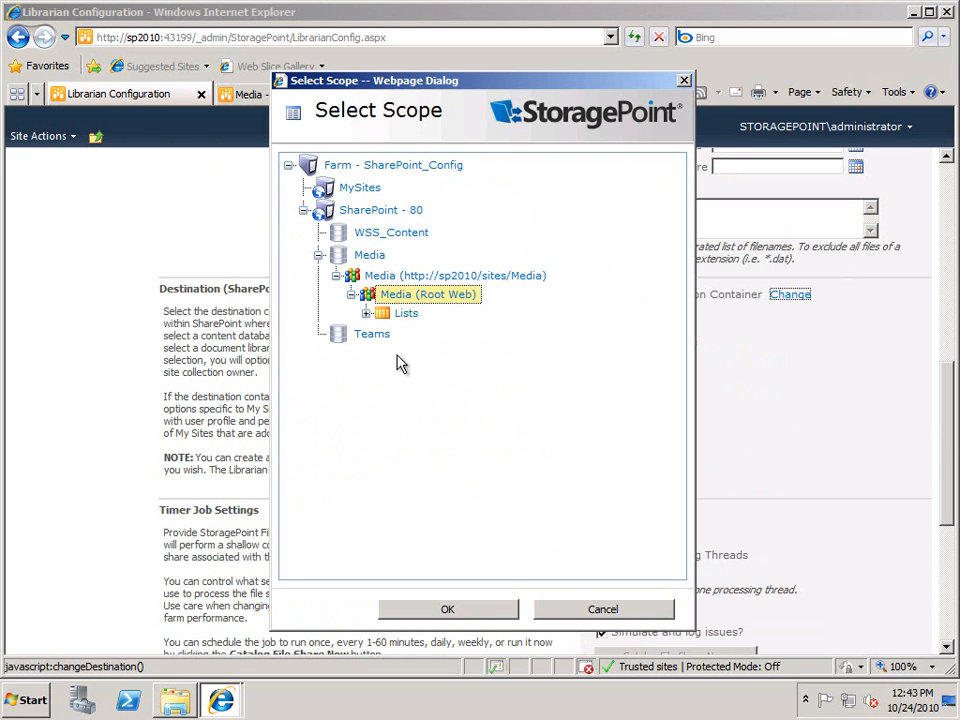
click(450, 610)
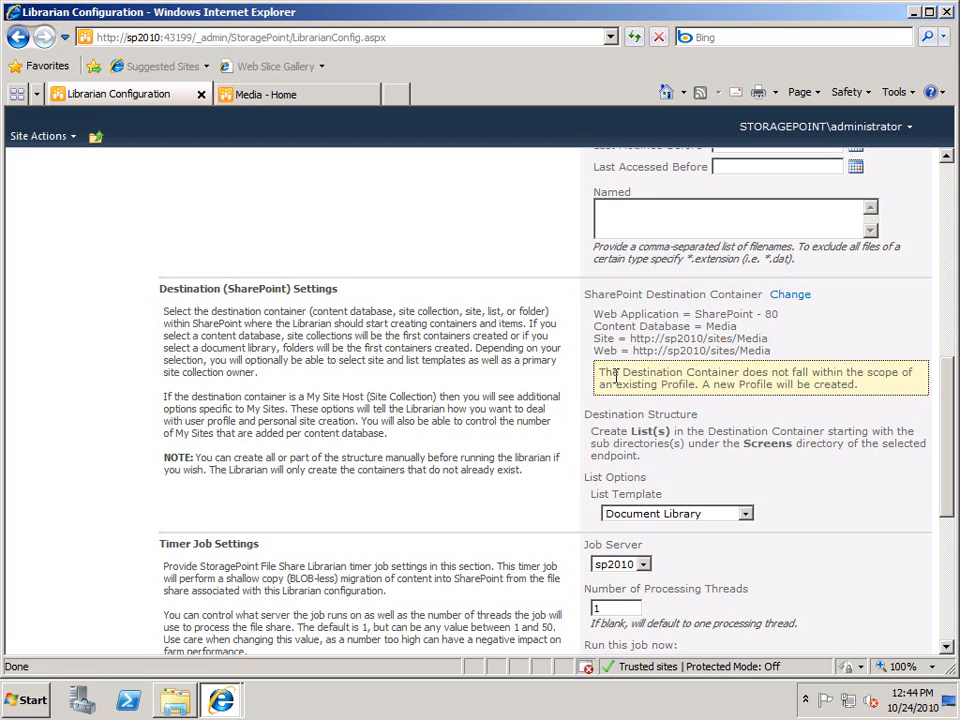
- Review the destination structure description and set the list template to Asset Library
drag(591, 431, 829, 430)
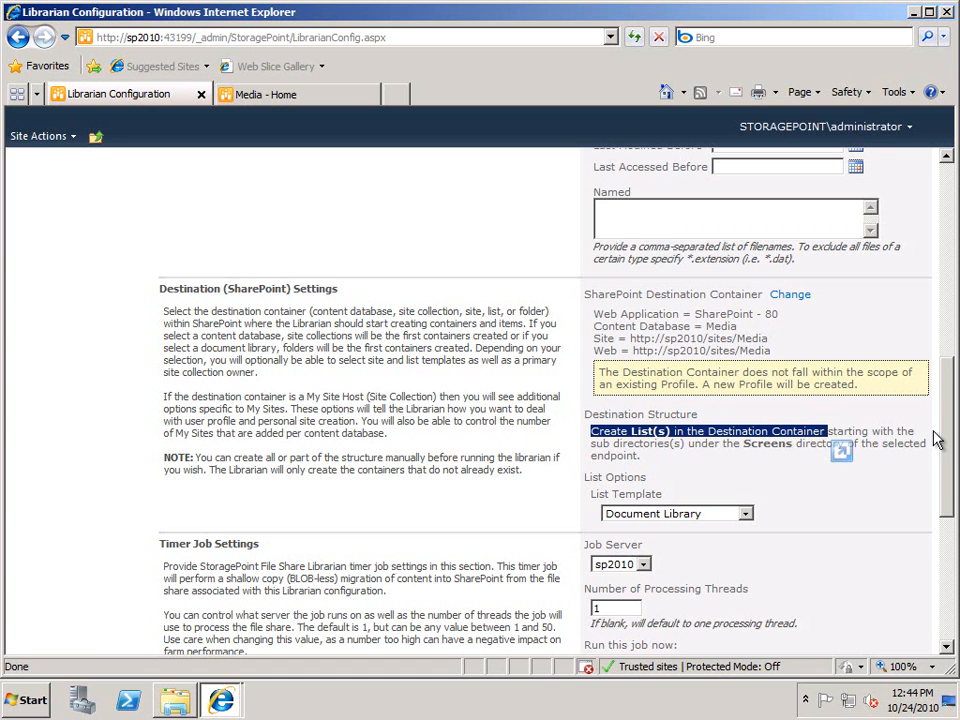
mouse_move(951, 450)
mouse_down()
mouse_move(948, 347)
mouse_move(950, 438)
mouse_up()
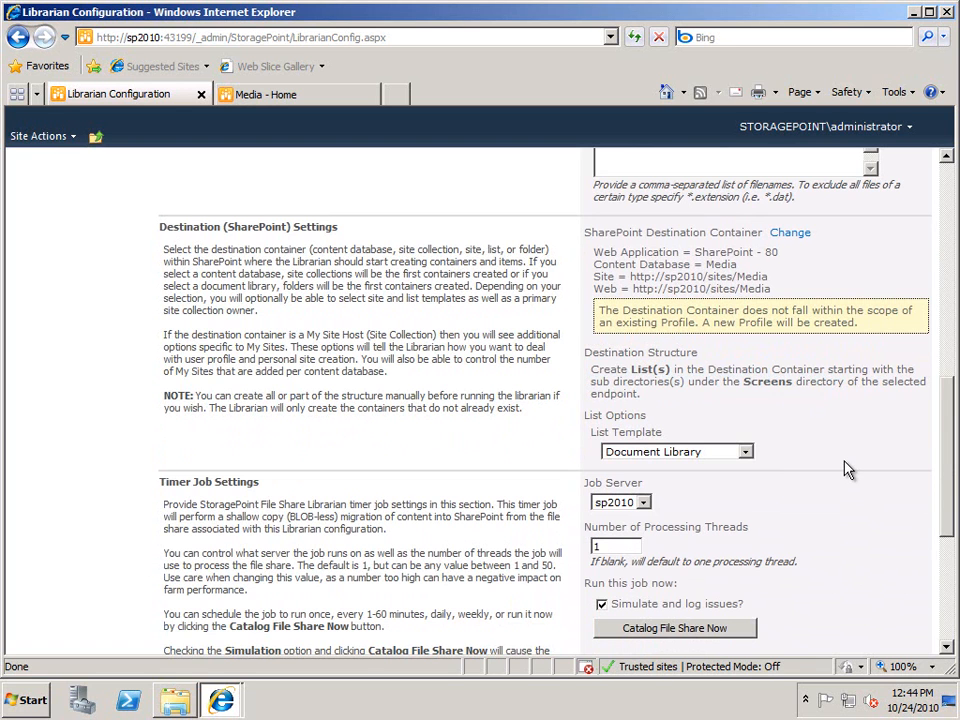
click(746, 453)
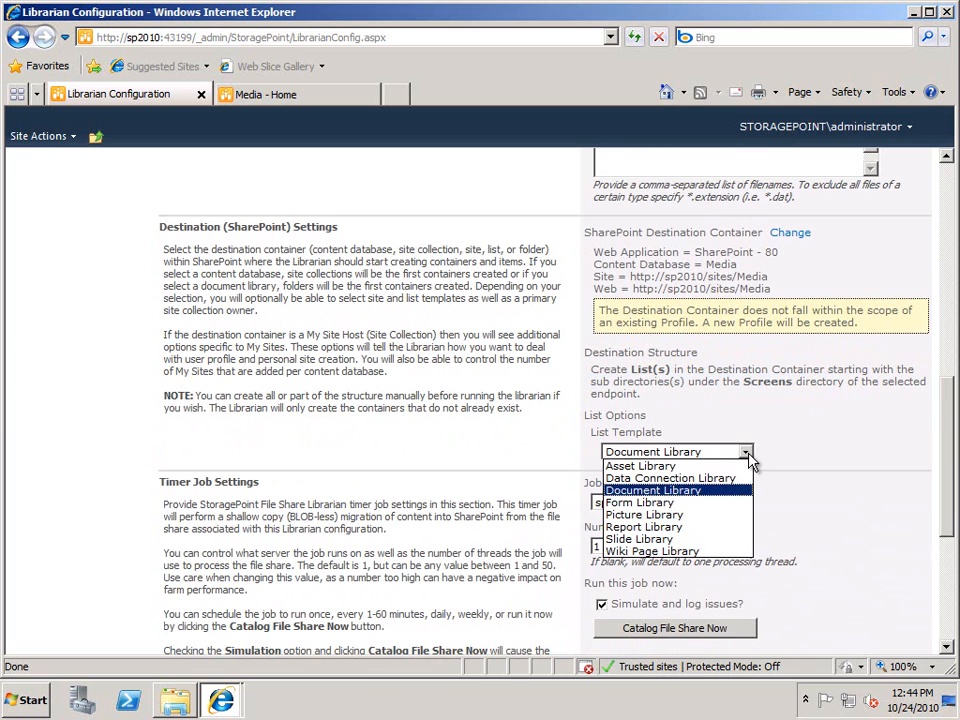
click(676, 468)
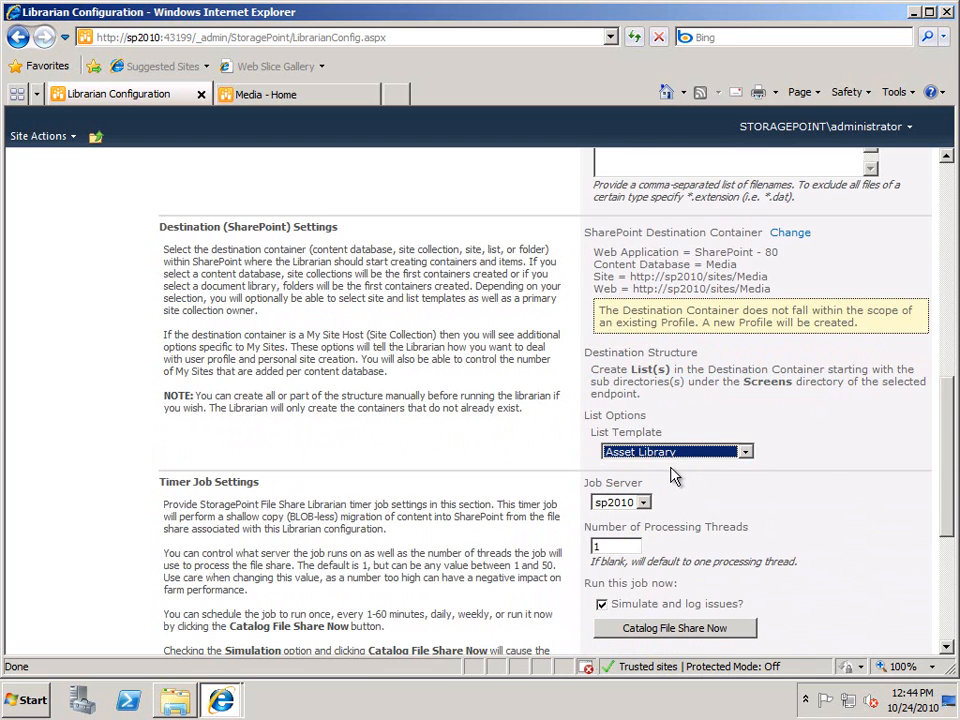
click(713, 528)
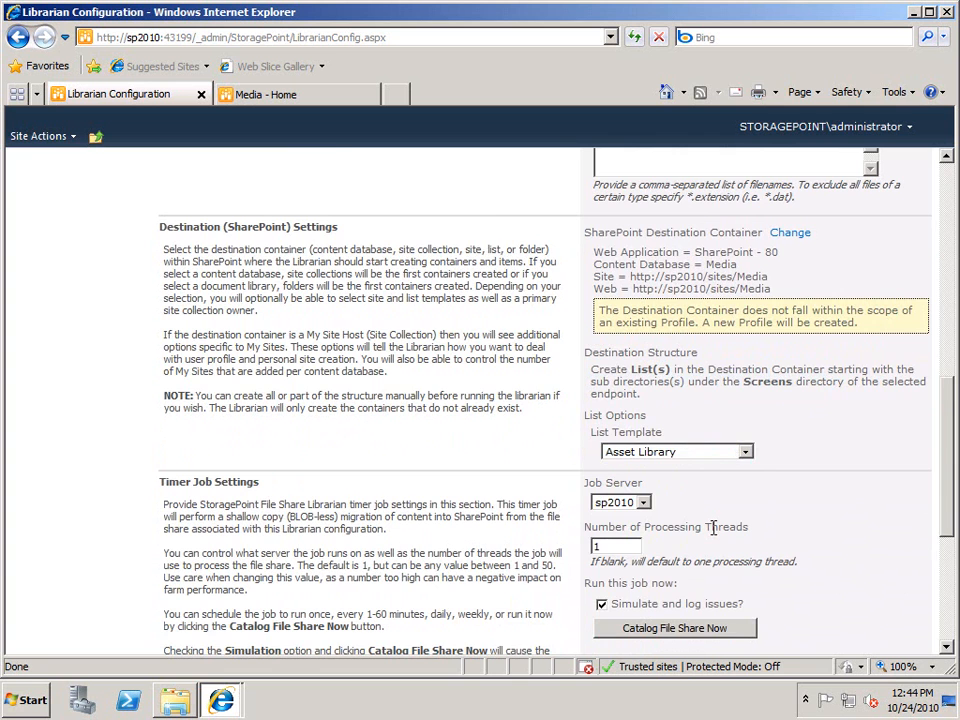
- Set the number of processing threads to 4 and turn off the option to simulate and log issues
scroll(713, 528, down, 2)
scroll(713, 535, down, 2)
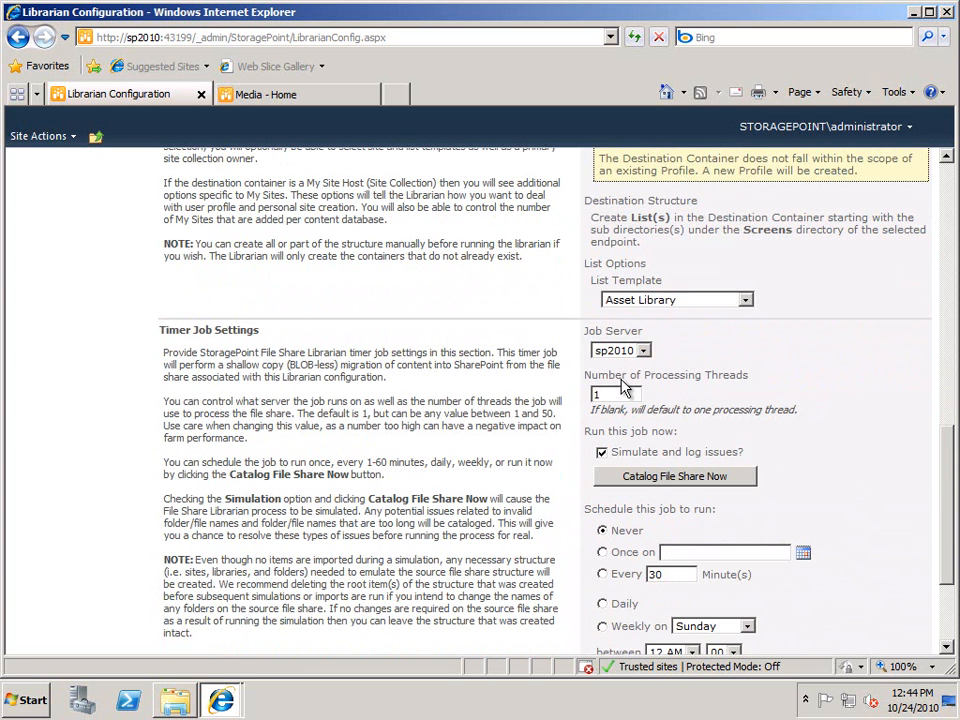
drag(616, 395, 571, 401)
text(4)
click(603, 454)
- Start cataloging the file share immediately and save the librarian configuration
scroll(606, 458, down, 1)
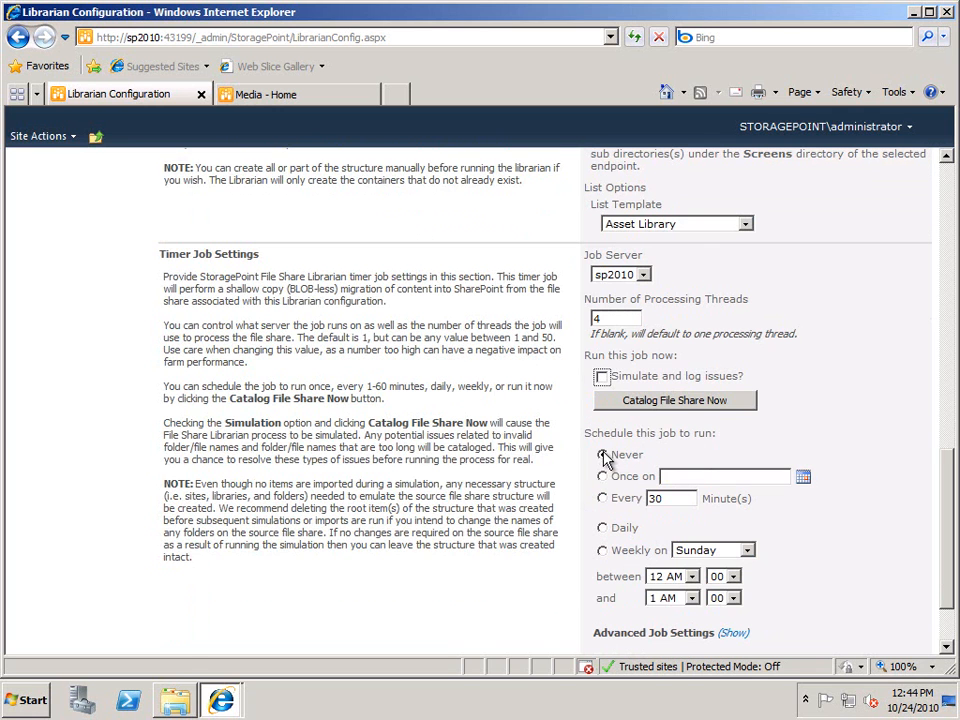
click(664, 402)
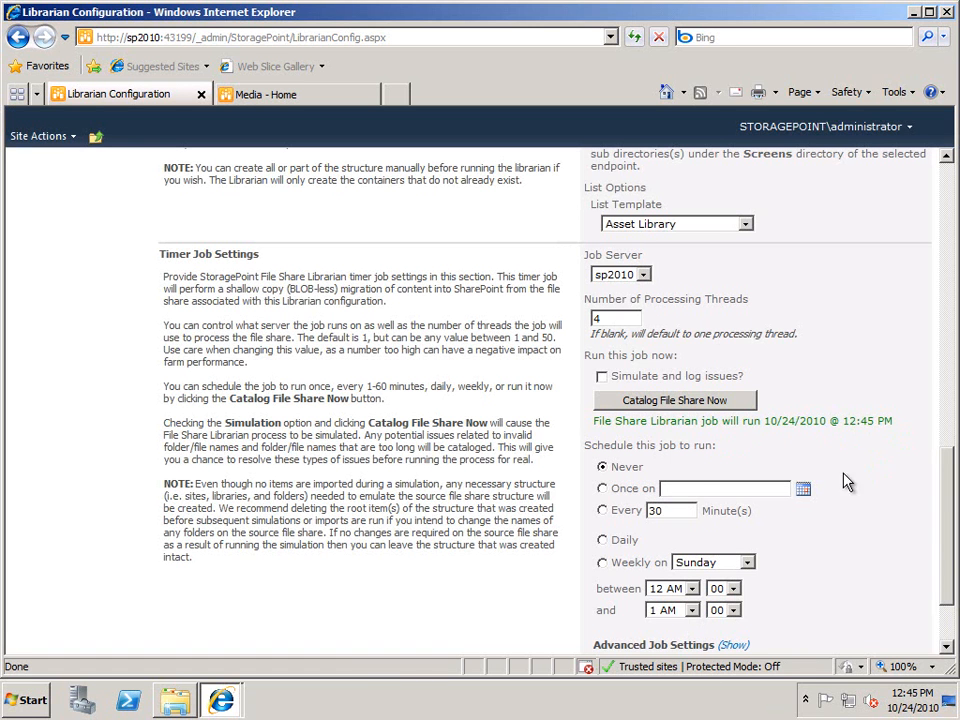
scroll(950, 495, down, 1)
scroll(950, 495, down, 1)
click(724, 600)
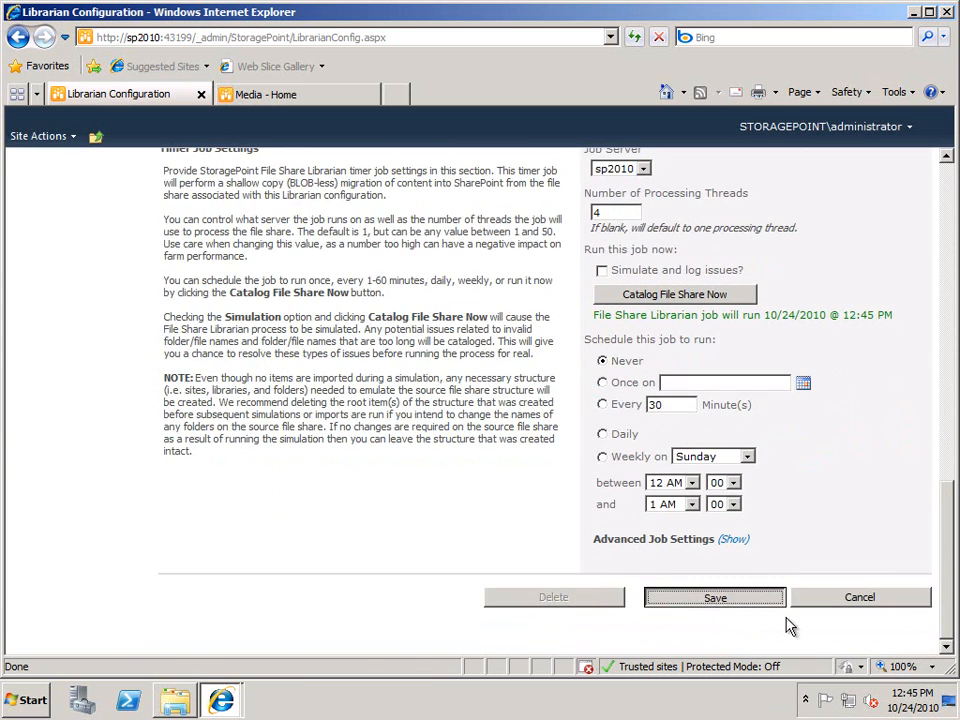
- Close the librarian list, open the StoragePoint Job Status page and refresh the job list to check the Librarian job's progress
click(851, 403)
click(576, 561)
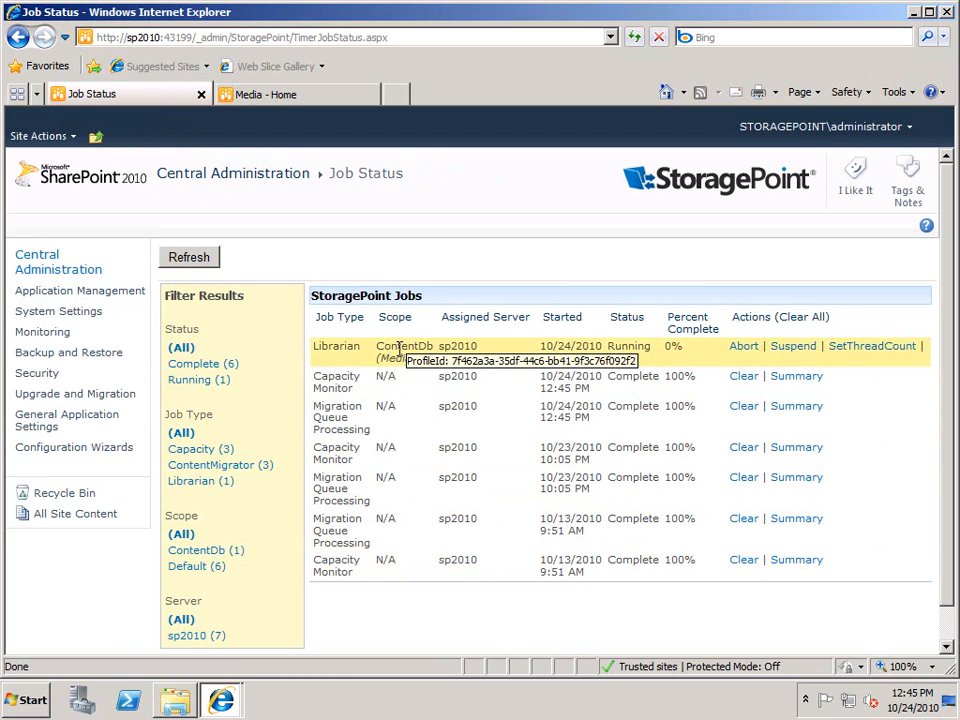
click(210, 264)
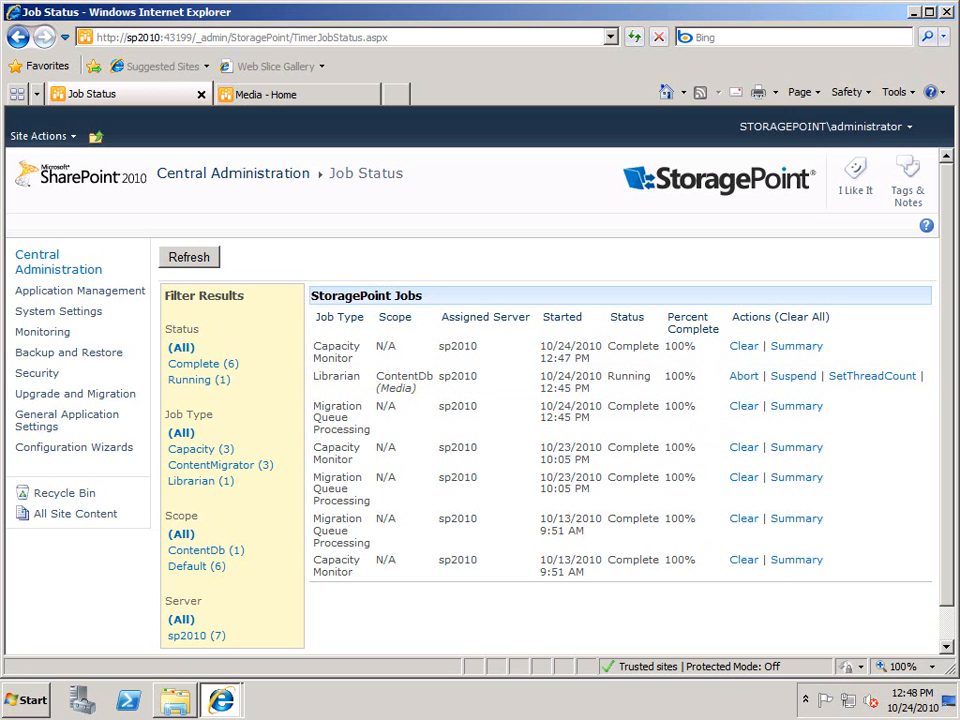
- Check the Captures library's item count in the Media site's full content list and open the library's thumbnails
key(ctrl+Tab)
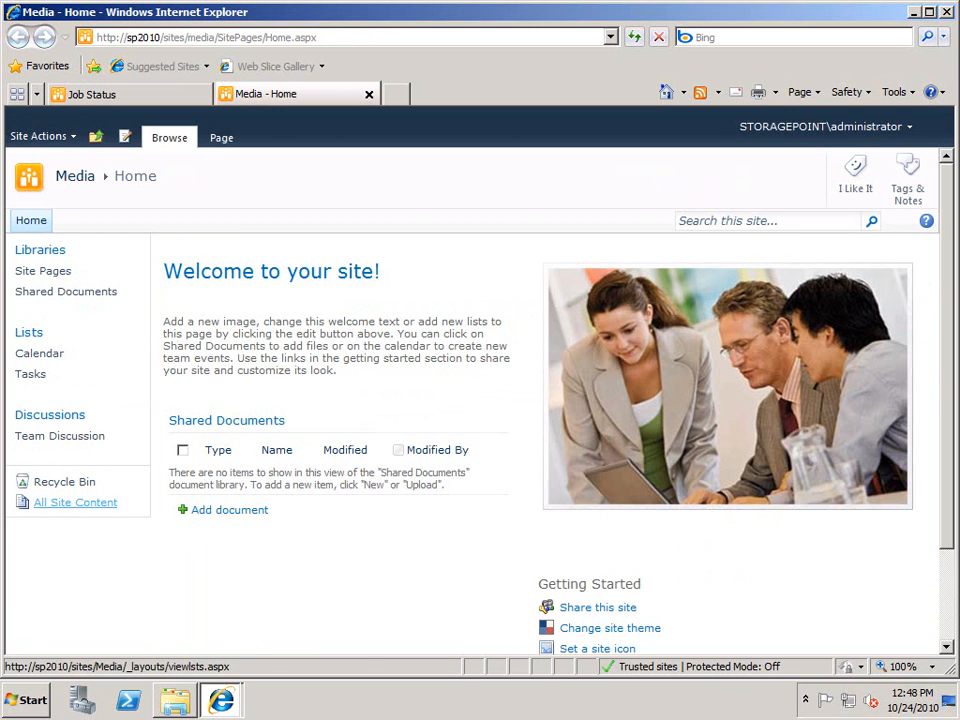
click(75, 502)
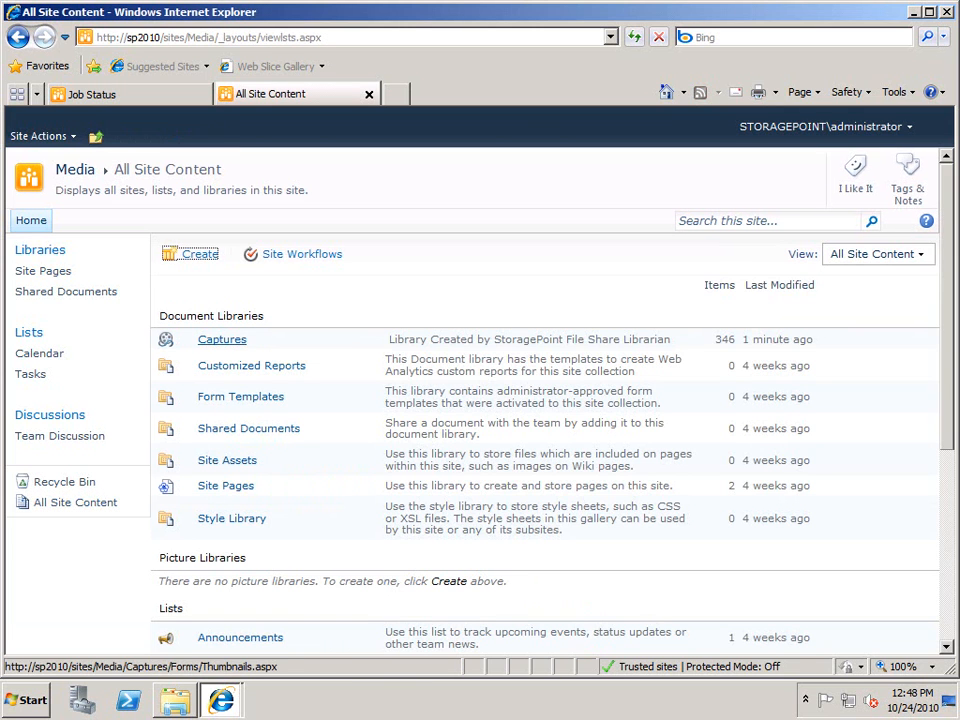
double_click(726, 339)
drag(726, 339, 738, 348)
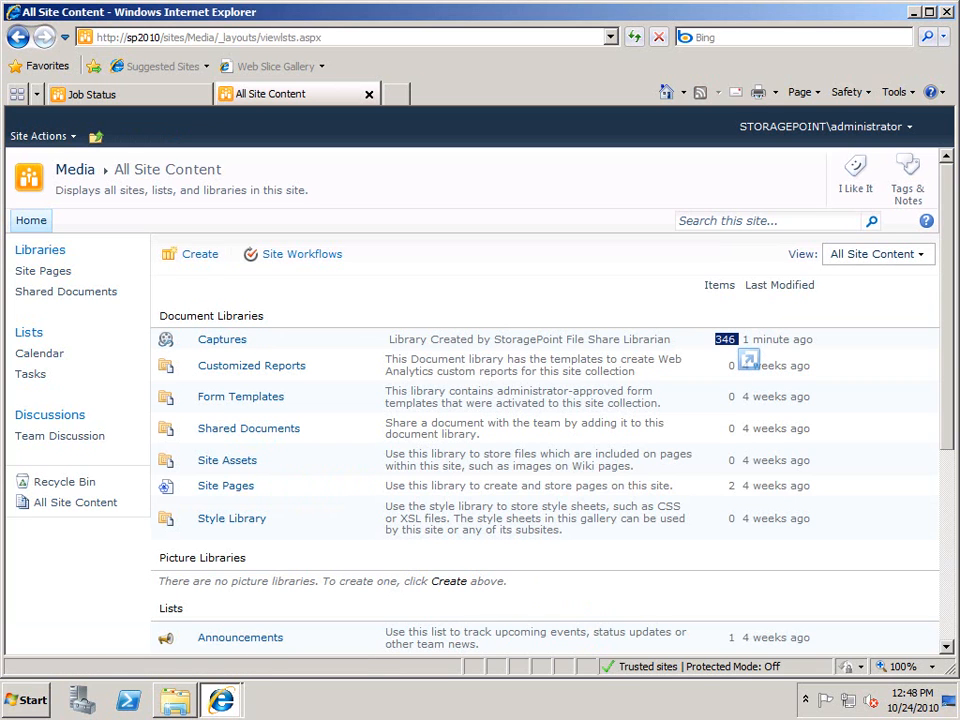
click(222, 340)
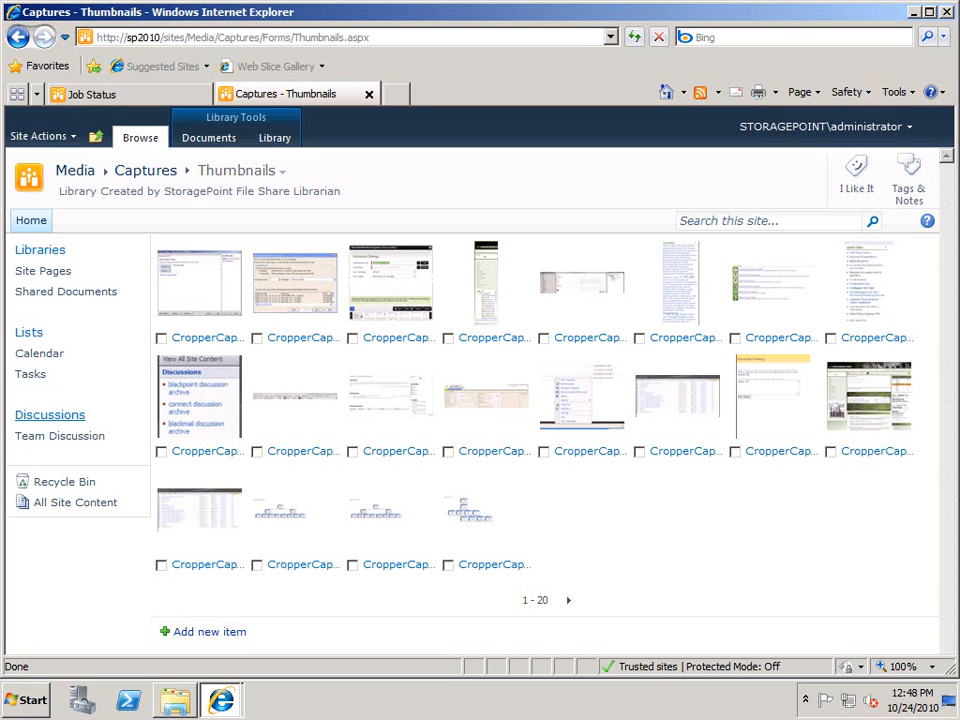
- Review the completed Librarian job's summary on the Job Status page, close it and return to the Captures library
click(110, 94)
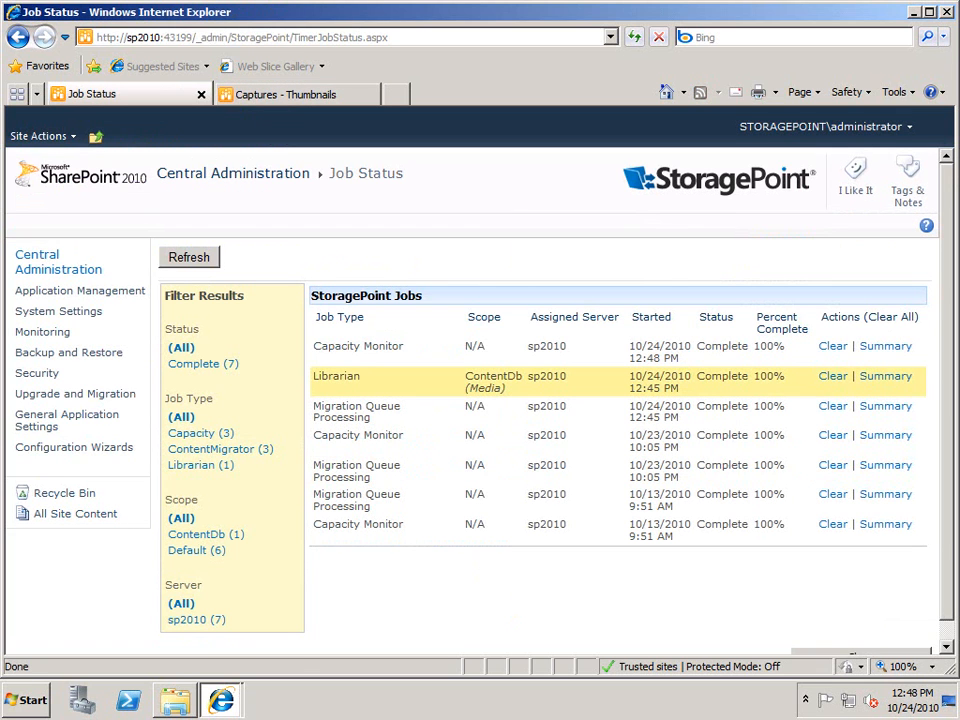
click(886, 376)
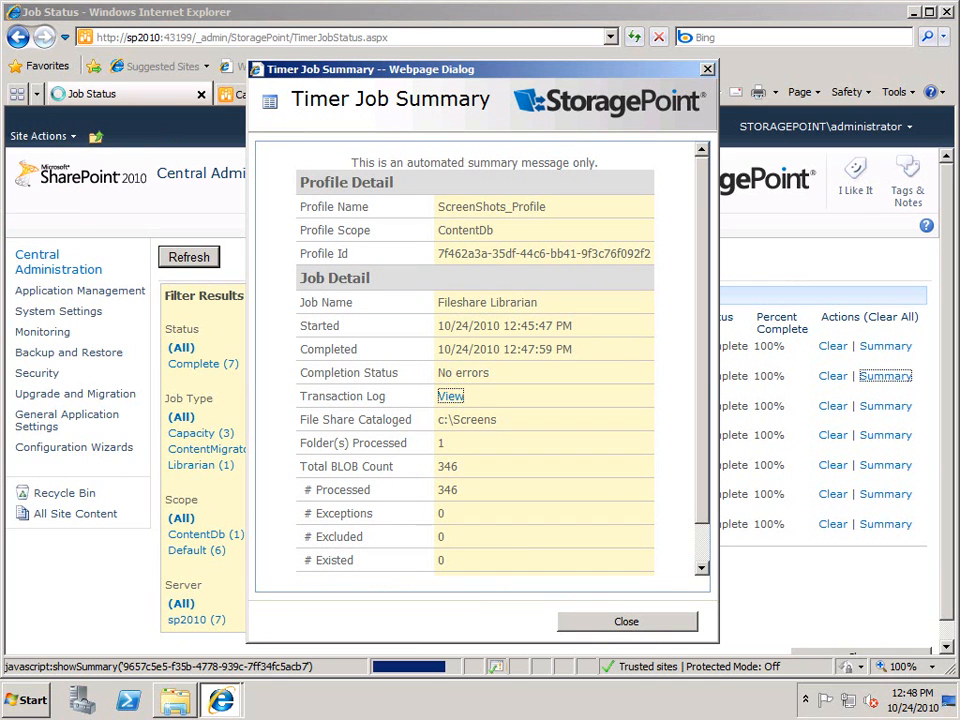
click(627, 622)
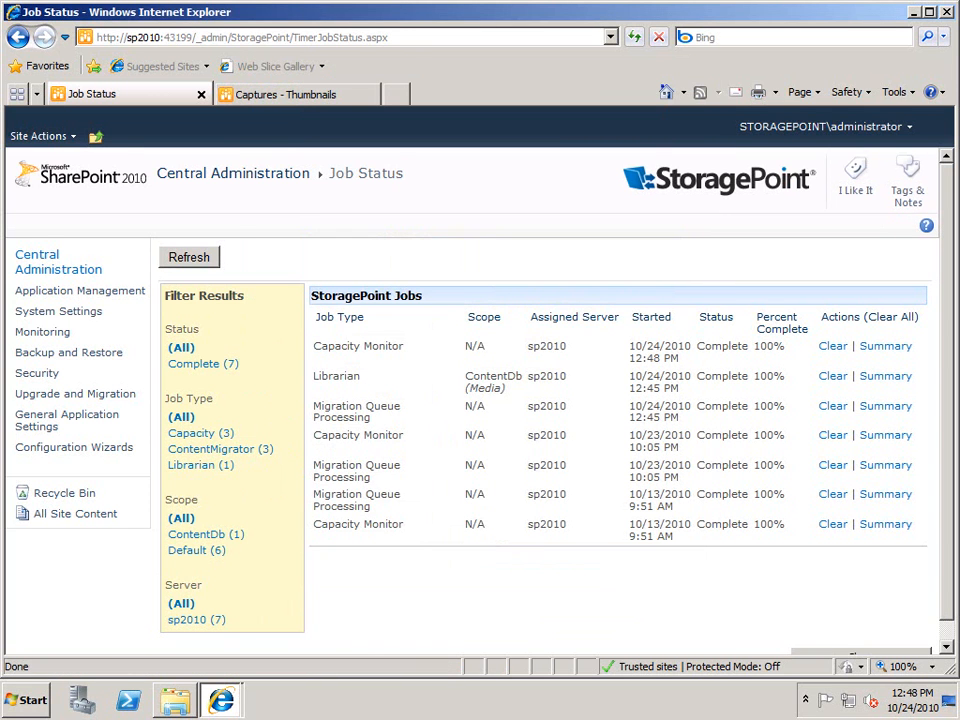
click(287, 94)
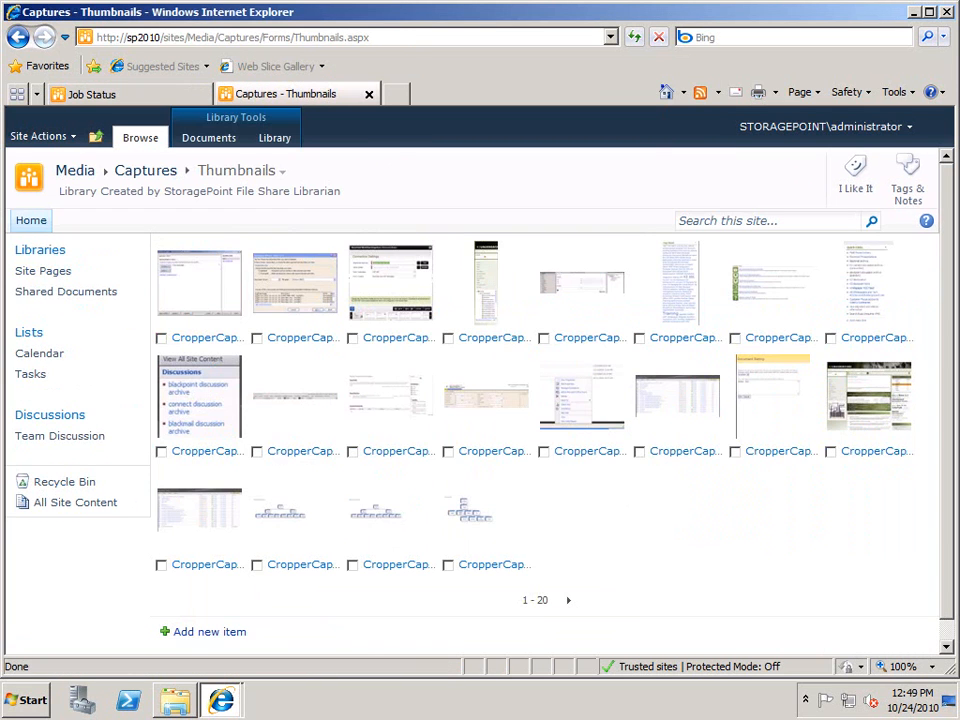